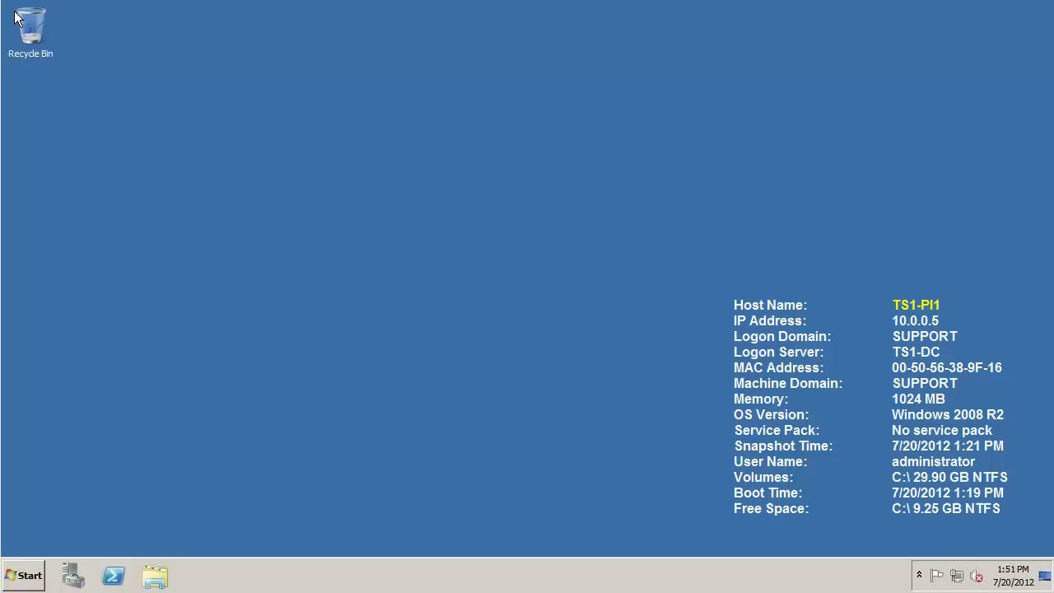
Launch PI System Management Tools and go to Operation > Message Logs.
click(26, 577)
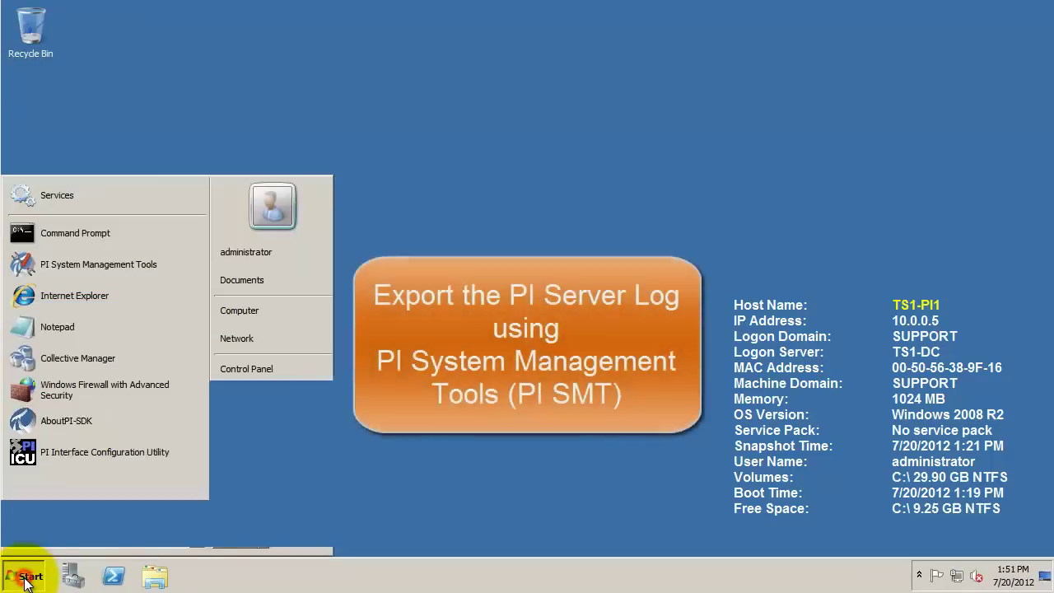
click(66, 265)
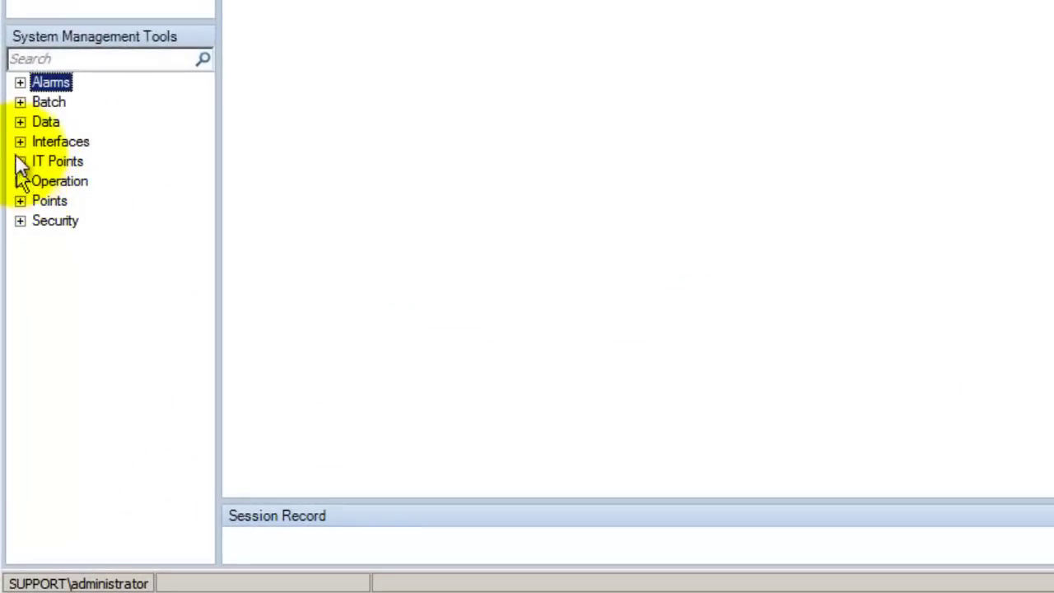
click(20, 182)
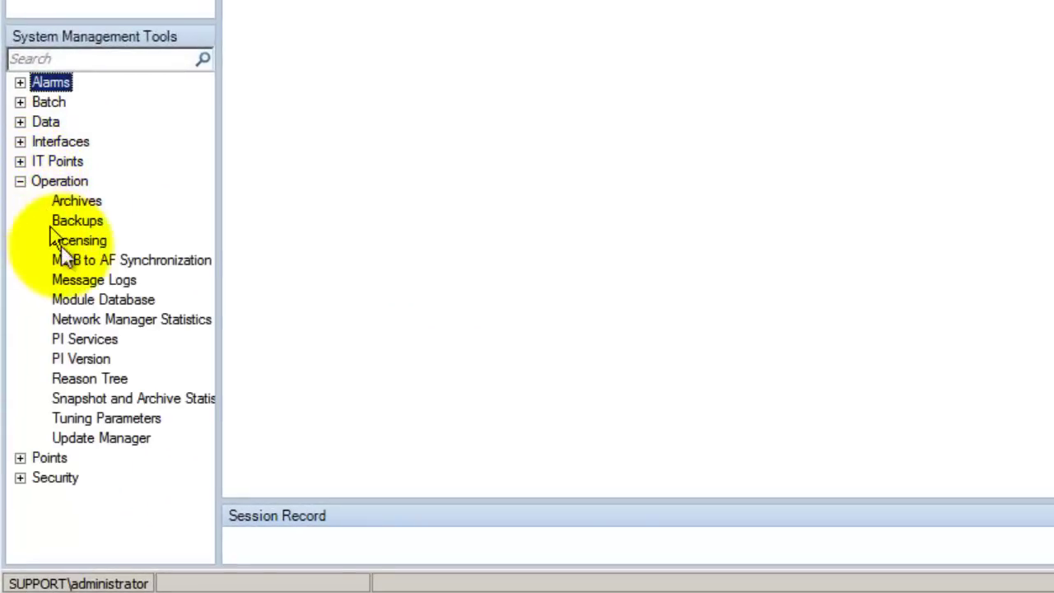
click(82, 280)
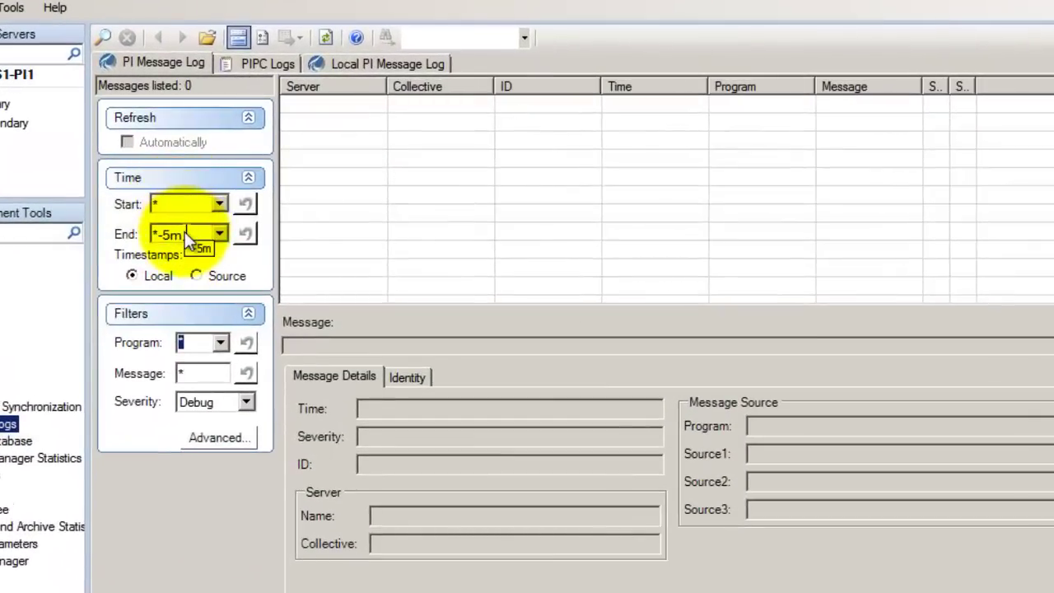
Change the End time from *-5m to *-1h and retrieve the messages.
double_click(187, 236)
text(*-1h)
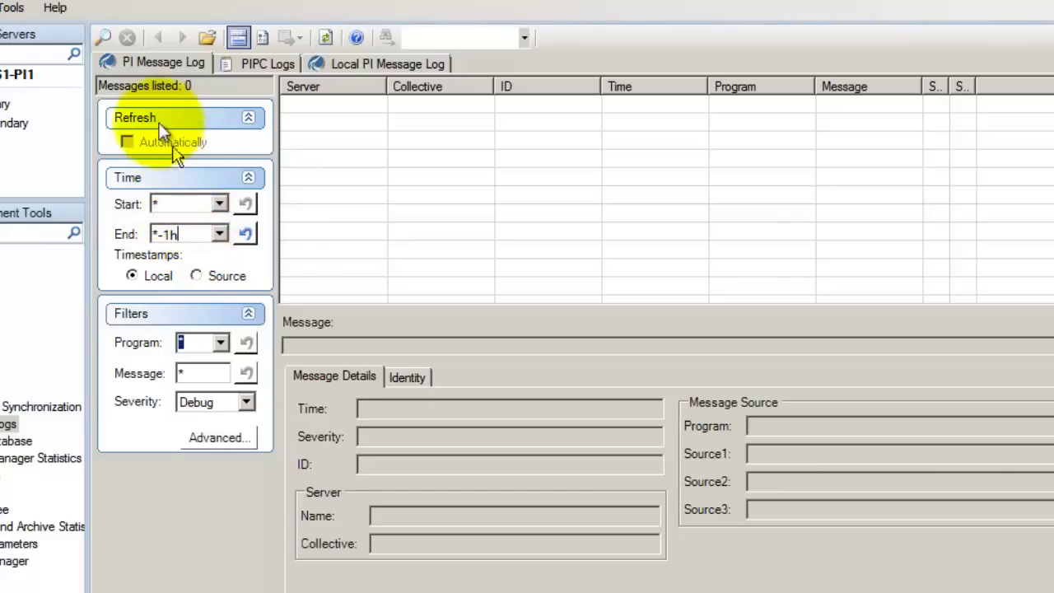
click(104, 39)
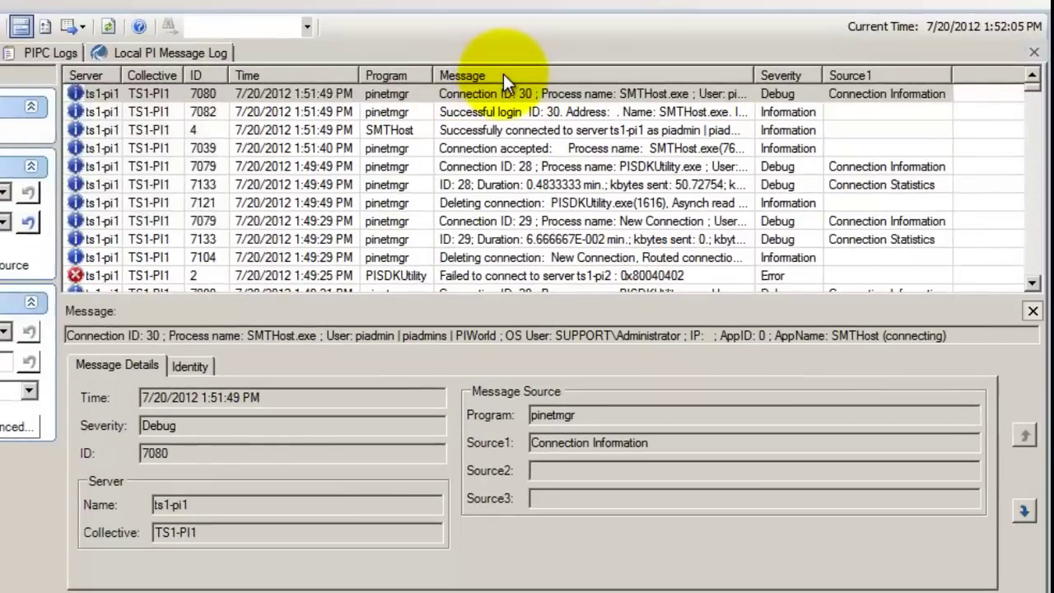
Check the column chooser without changes and bring up the Export options.
right_click(503, 74)
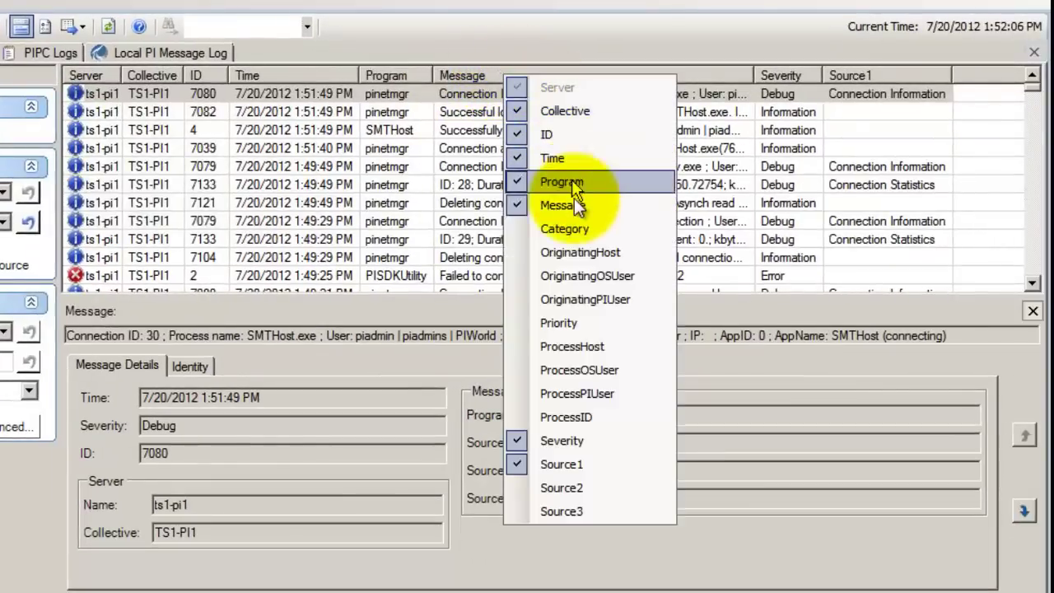
click(522, 34)
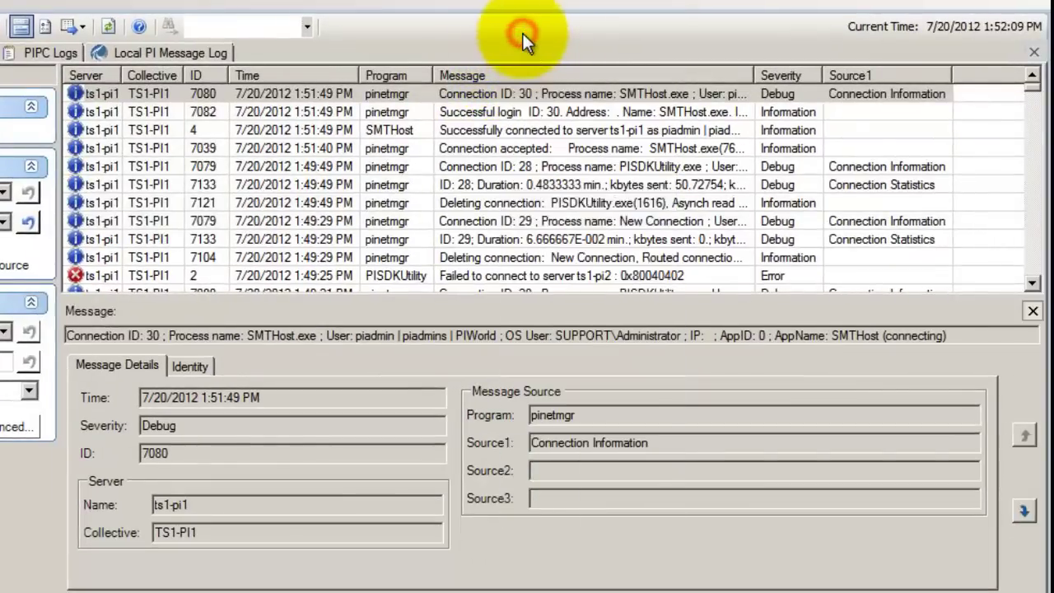
click(69, 28)
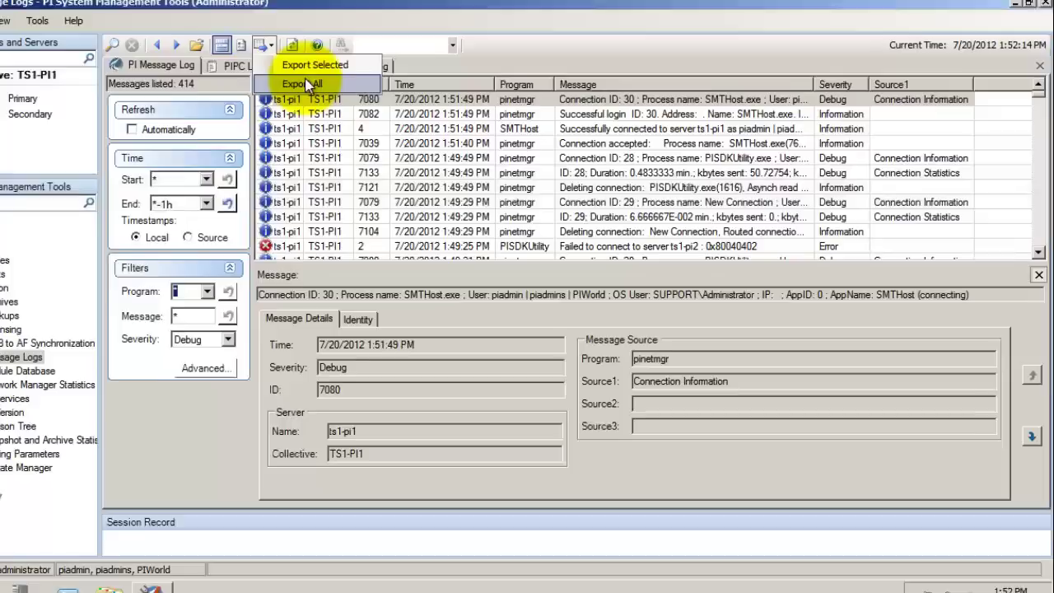
Check Export All with Comma Separated Files (*.csv), cancel the save, and close SMT.
click(124, 74)
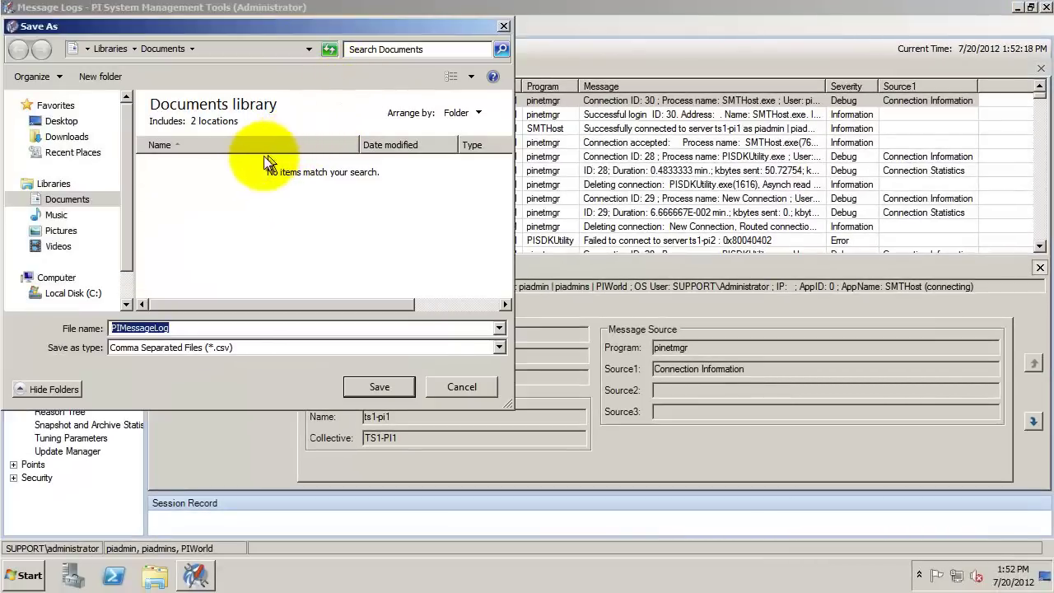
click(211, 349)
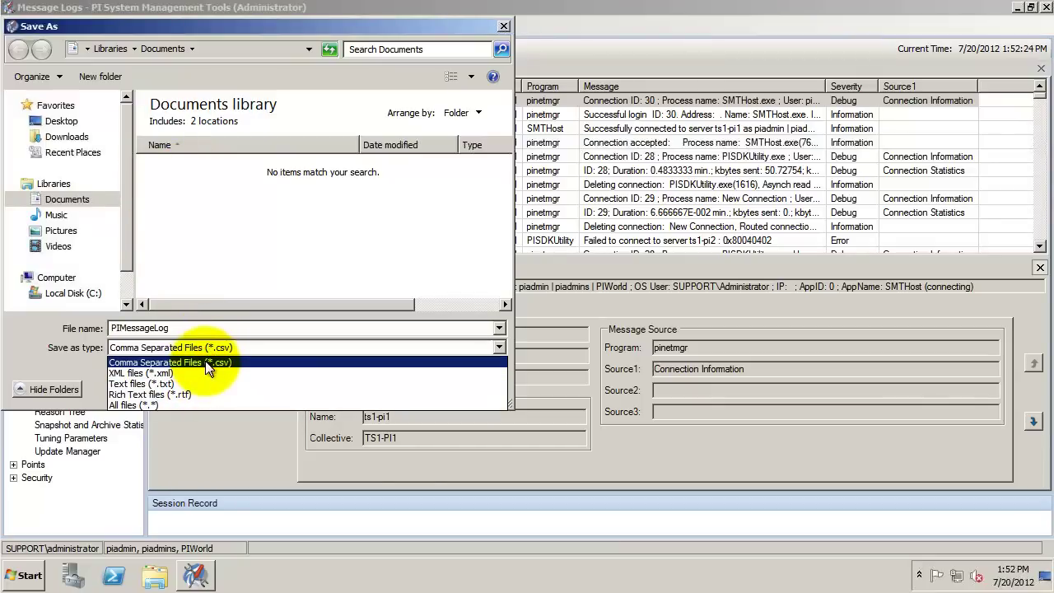
click(255, 268)
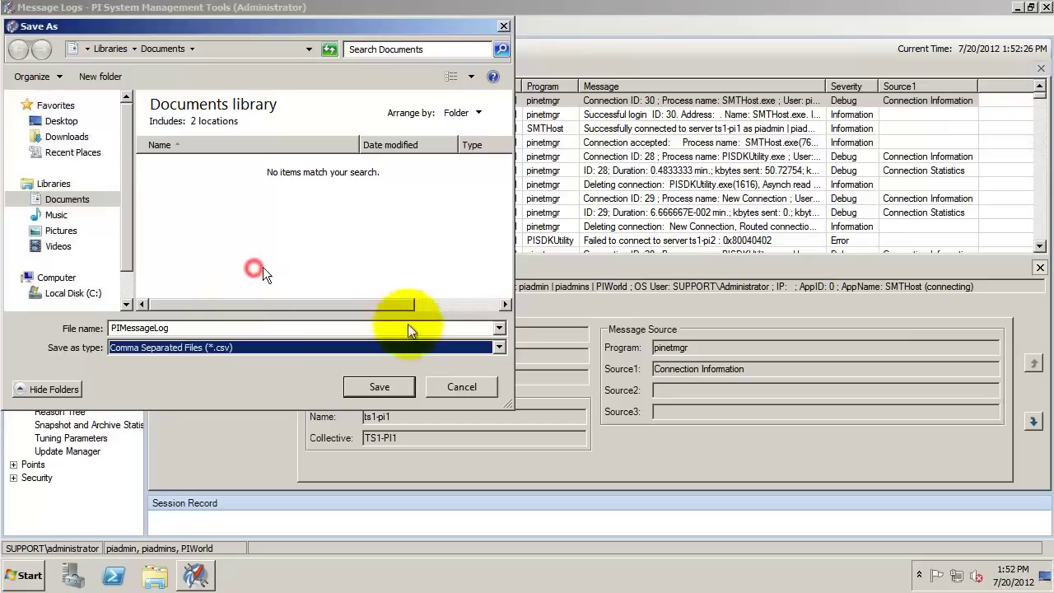
click(461, 387)
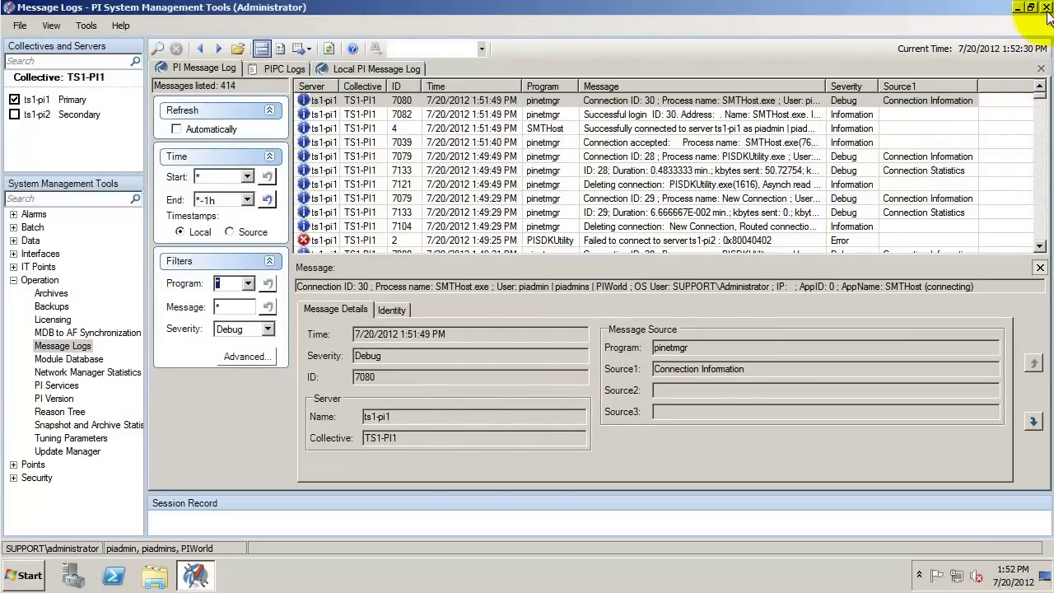
click(1046, 8)
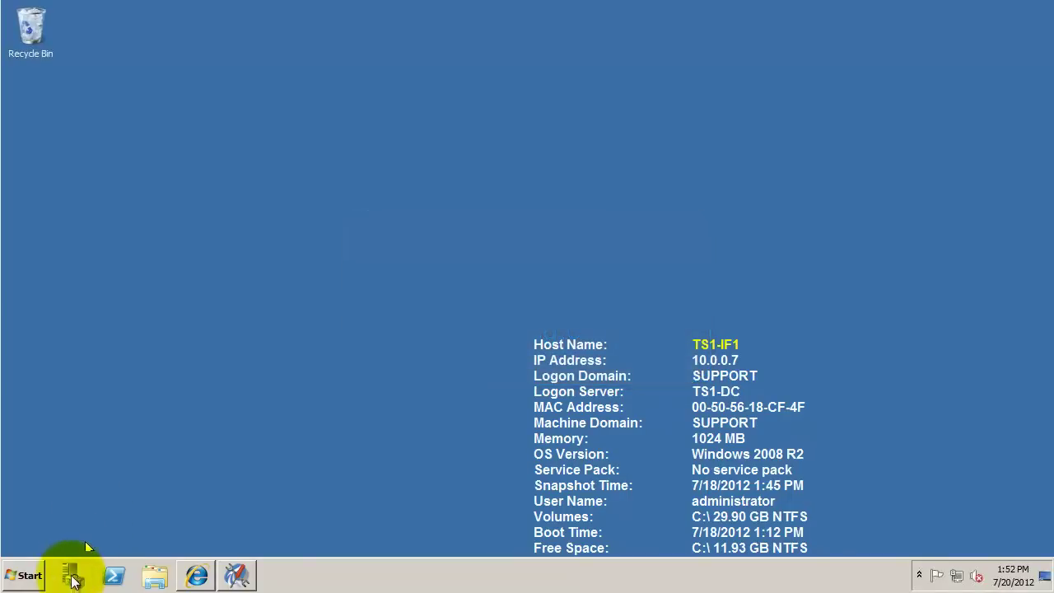
Launch Command Prompt from the Start menu on TS1-IF1.
click(24, 575)
click(93, 235)
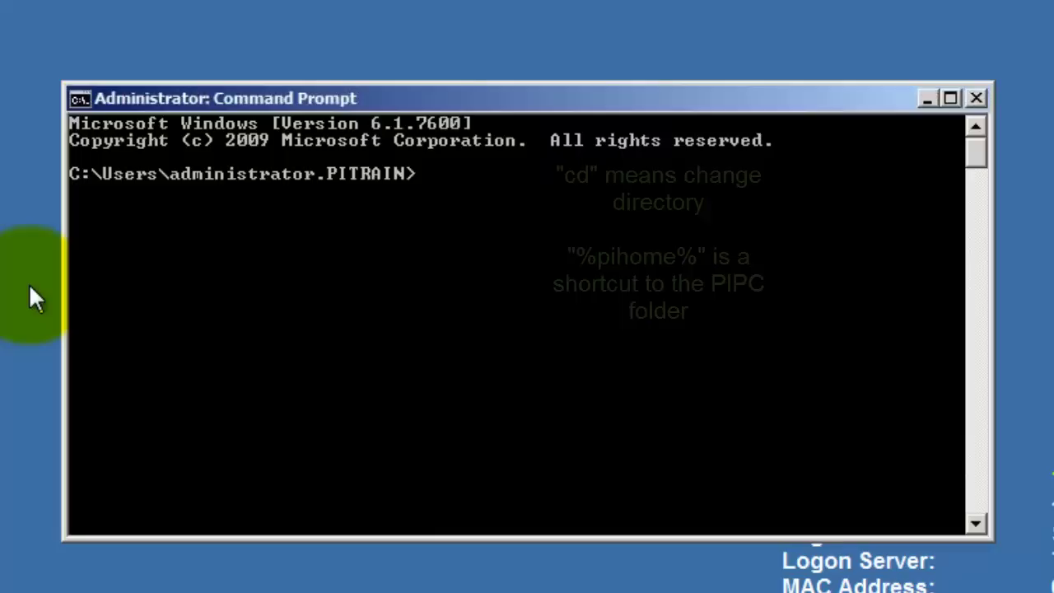
From %pihome%\adm, run pigetmsg -st *-1h -et * > C:\logfile.txt.
text(cd %pih)
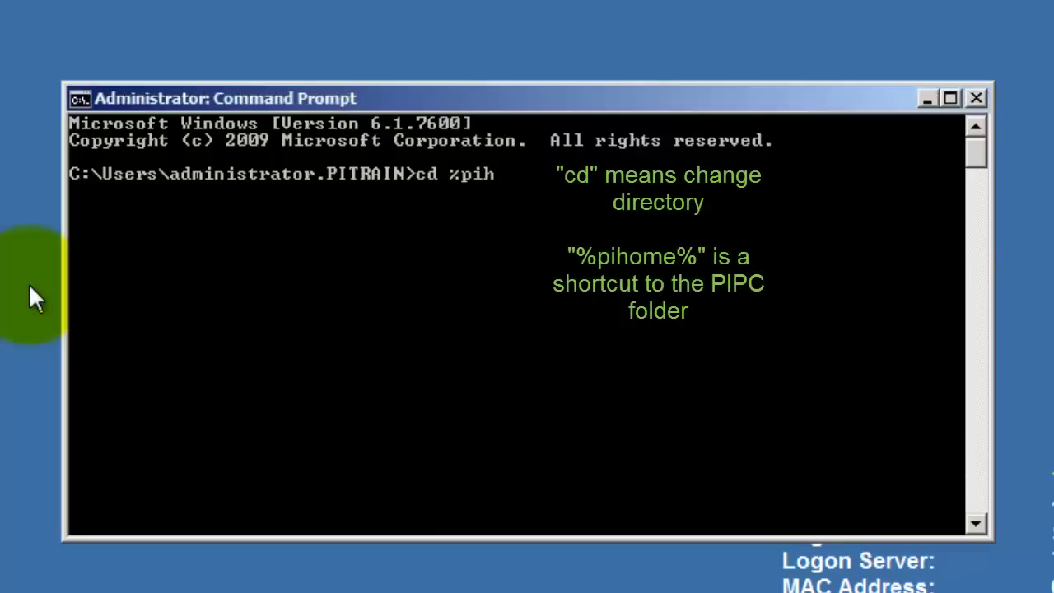
text(ome%)
key(Return)
text(c)
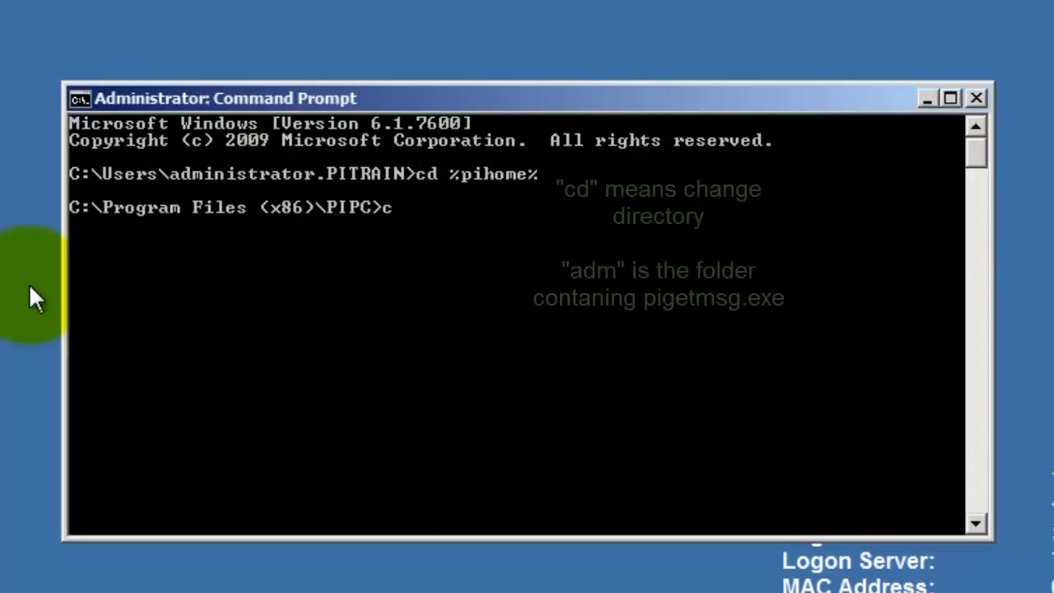
text(d adm)
key(Return)
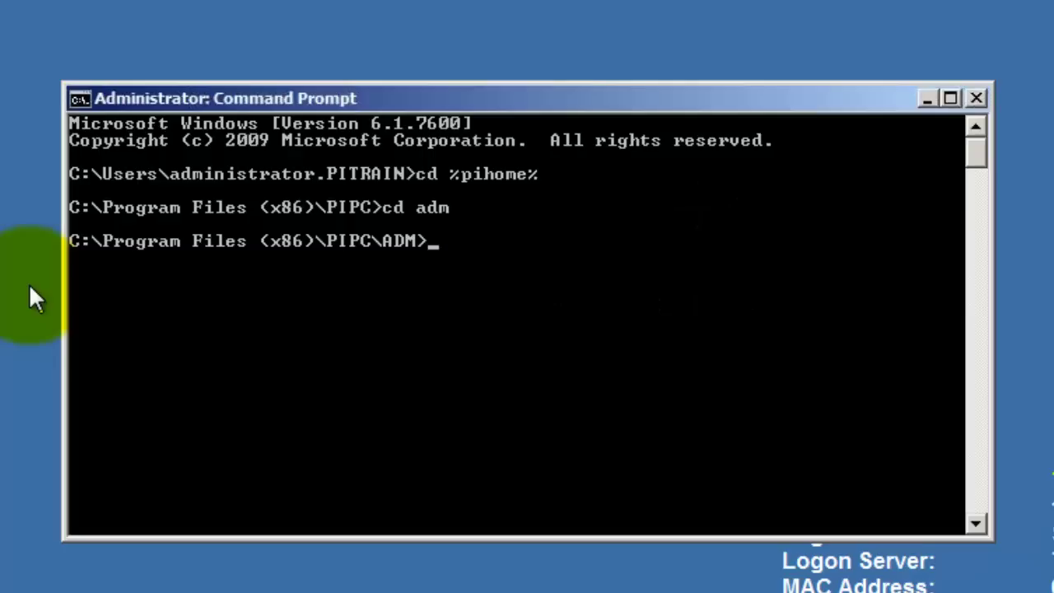
text(pigetmsg)
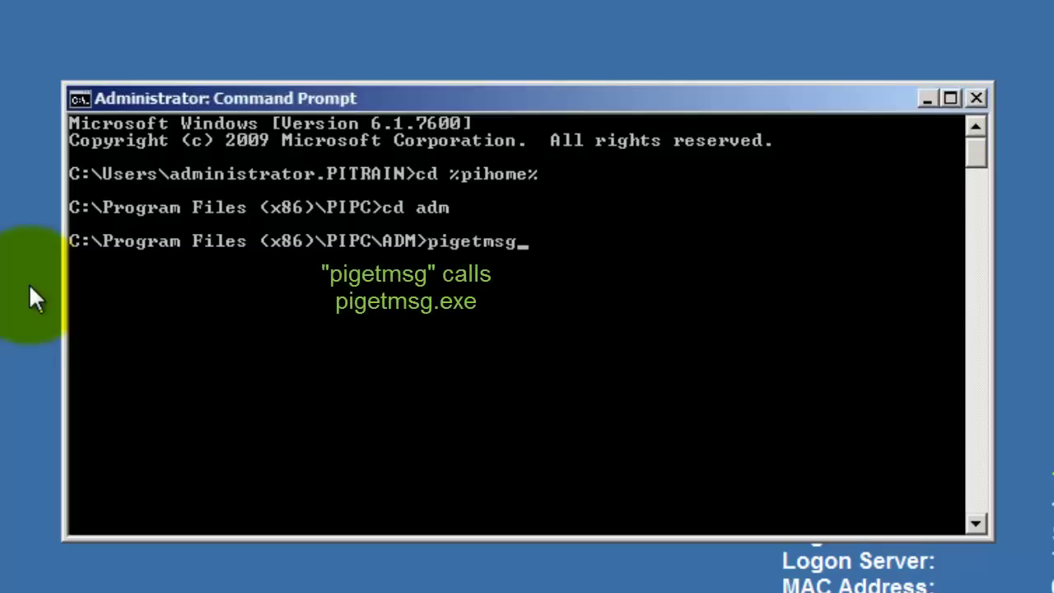
text( -st *-1)
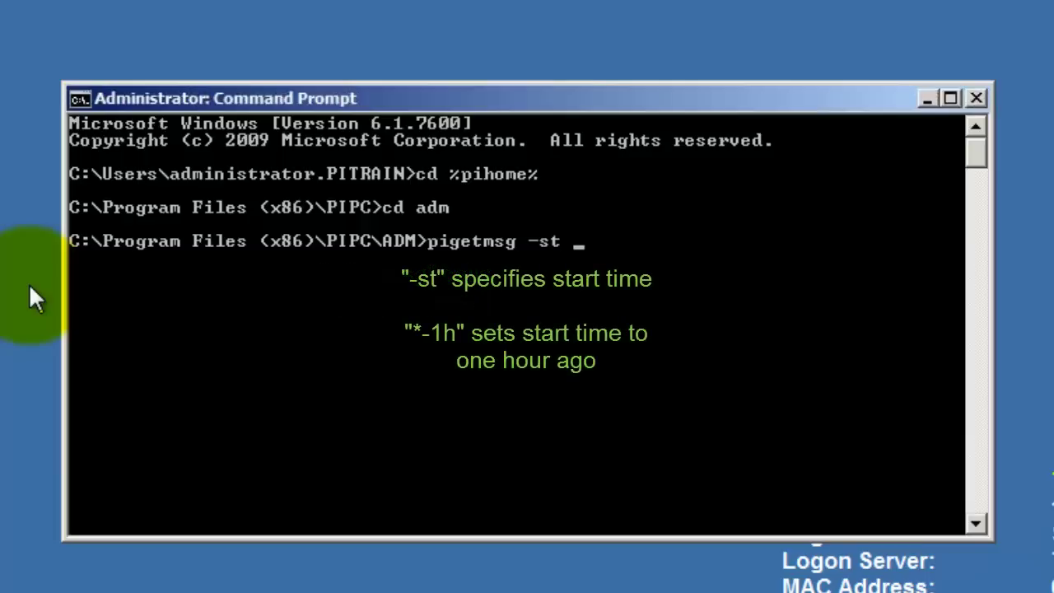
text(h -et *)
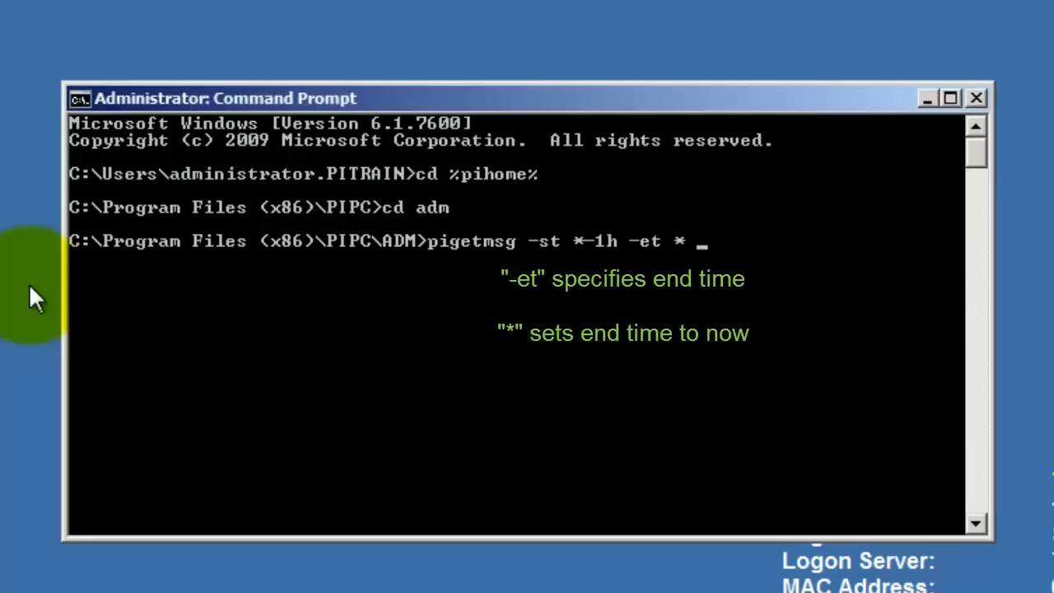
text( >)
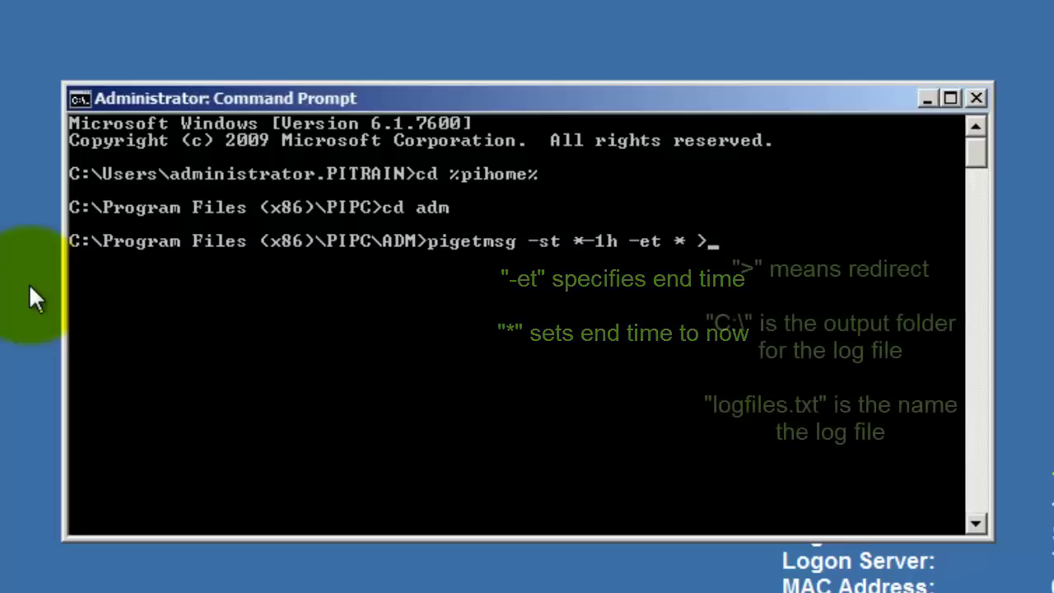
text( C)
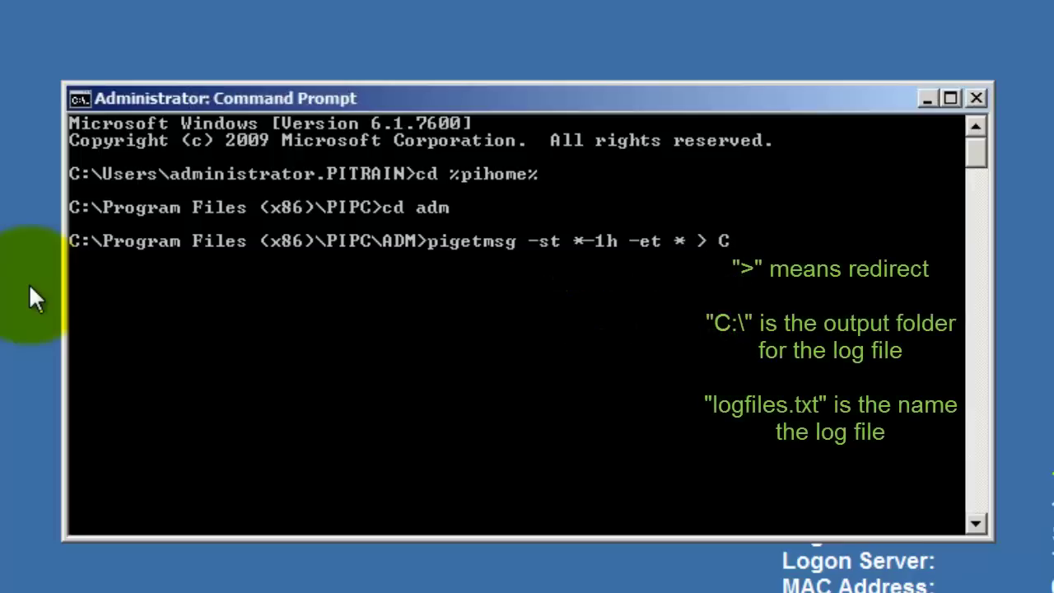
text(:\logfile.txt)
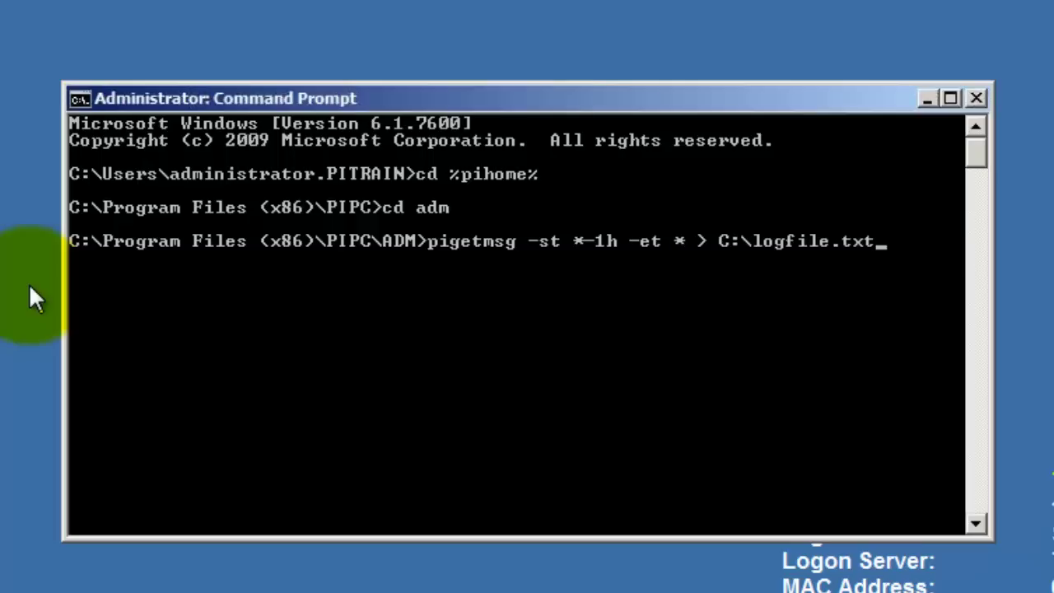
key(Return)
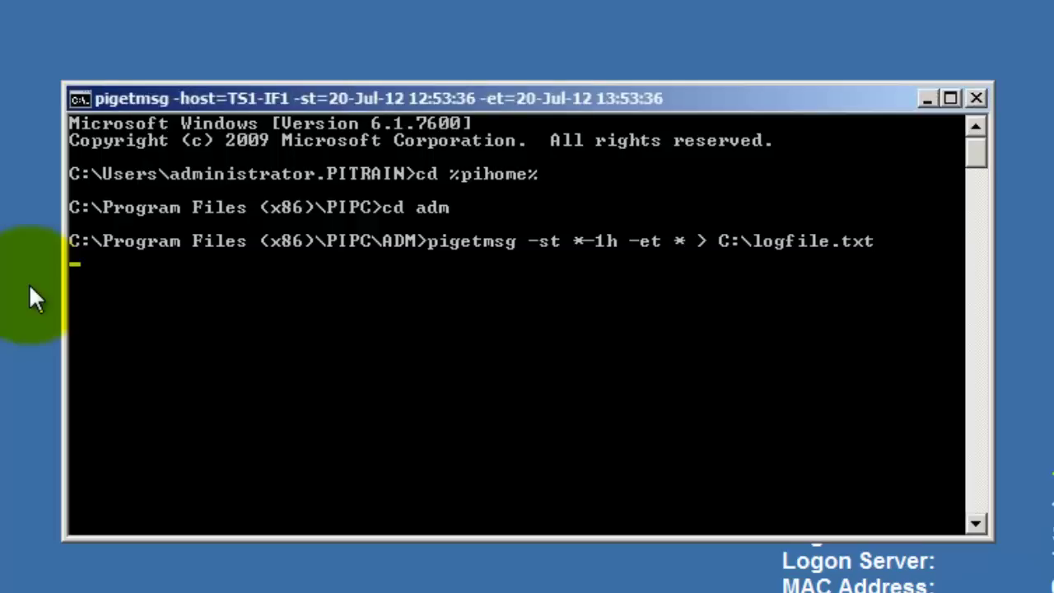
text(c:)
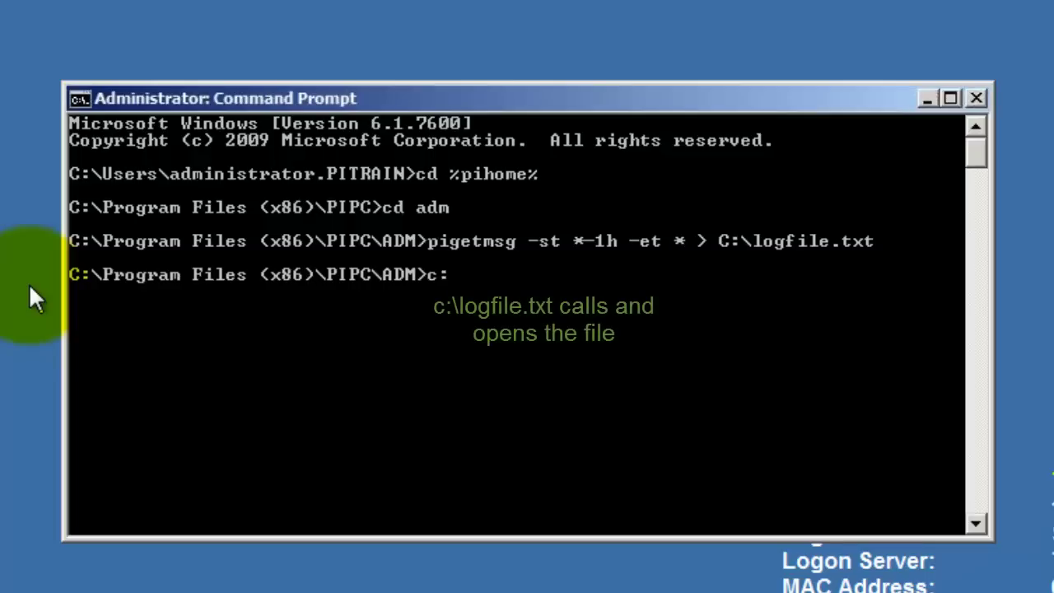
text(\logfile.txt)
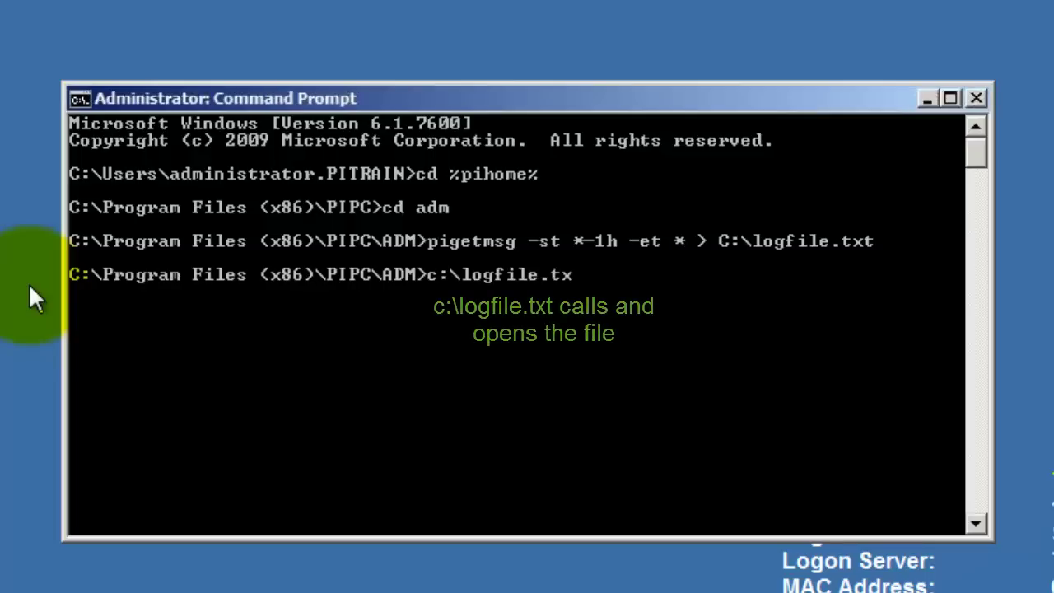
key(Return)
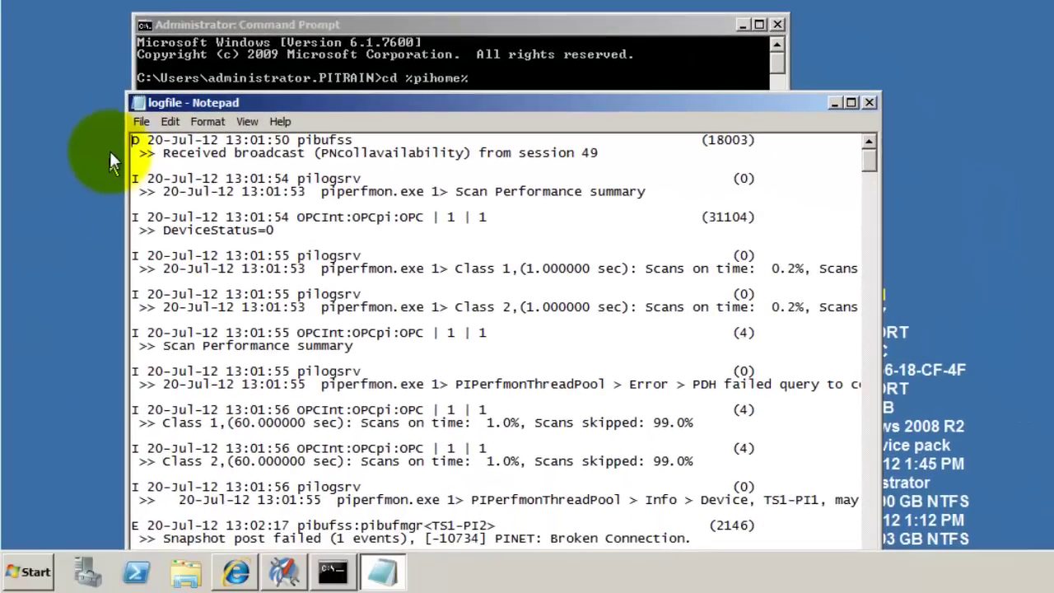
double_click(140, 100)
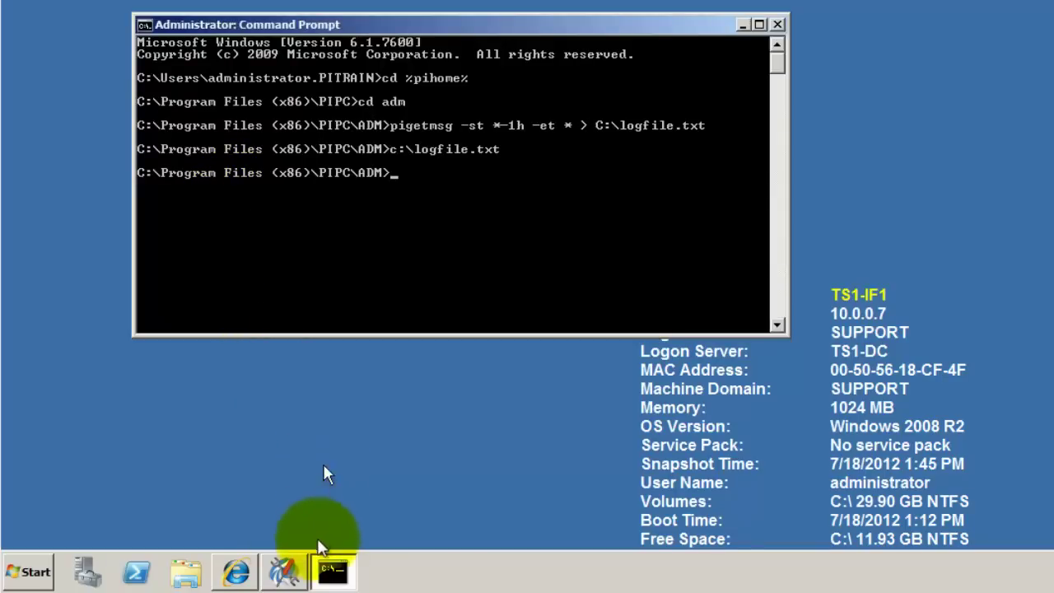
Load the Local PI Message Log with End *-1h, then close PI System Management Tools.
click(287, 574)
click(285, 572)
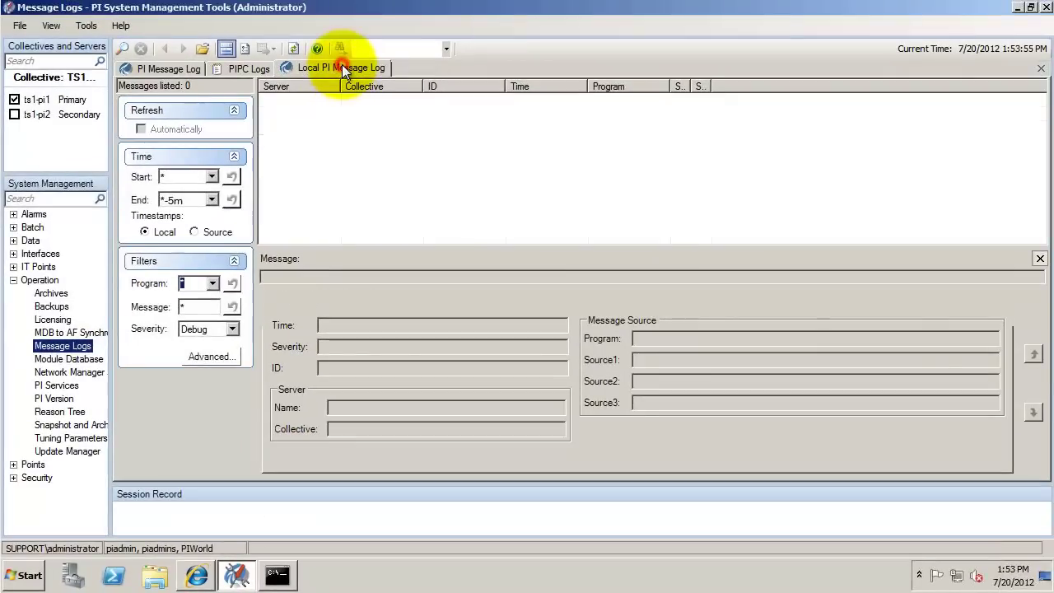
click(342, 66)
click(188, 154)
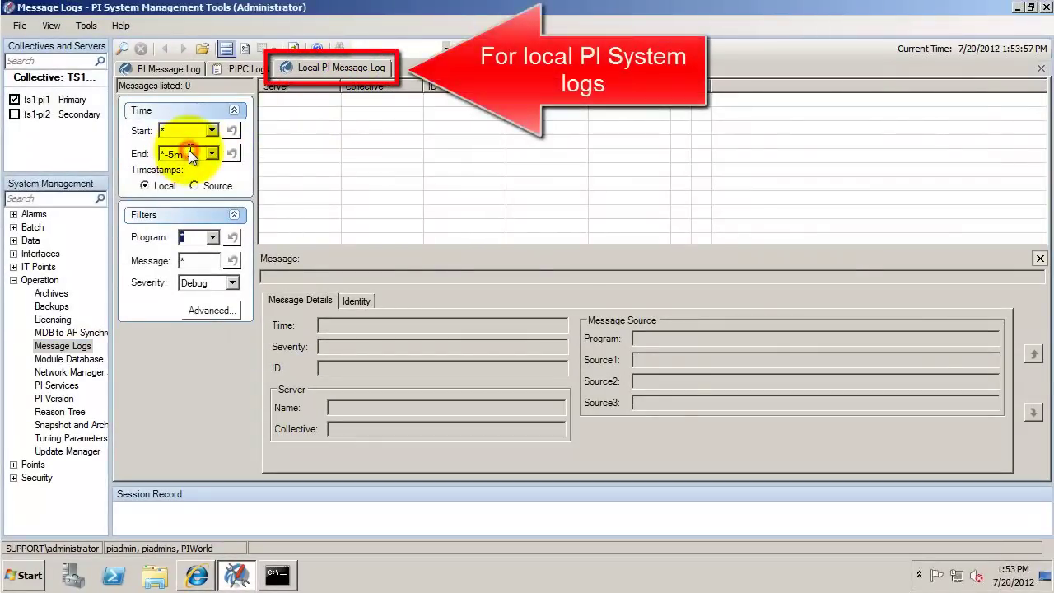
text(*-1h)
key(Return)
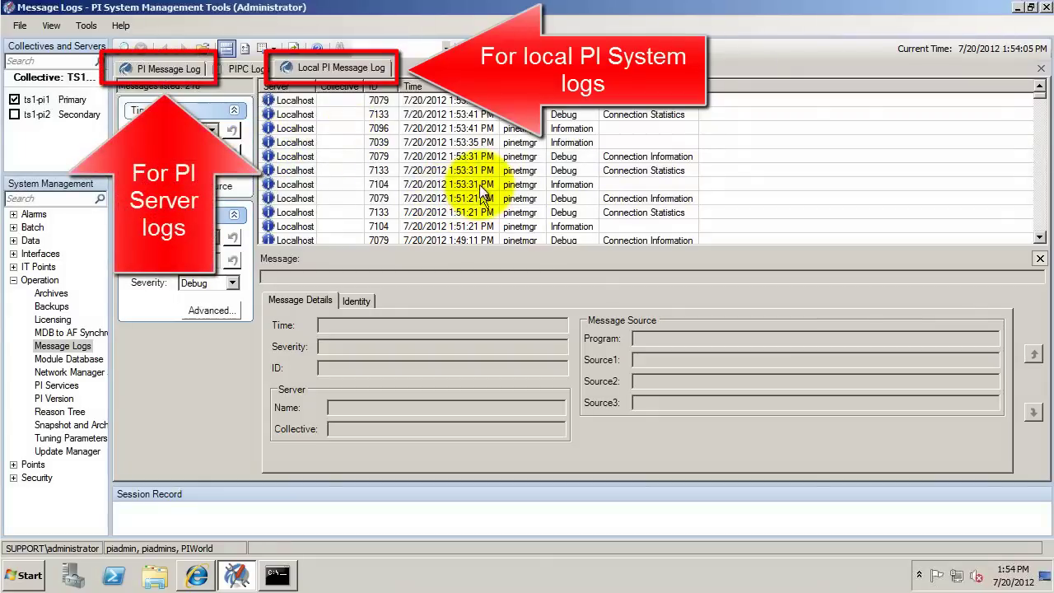
double_click(8, 7)
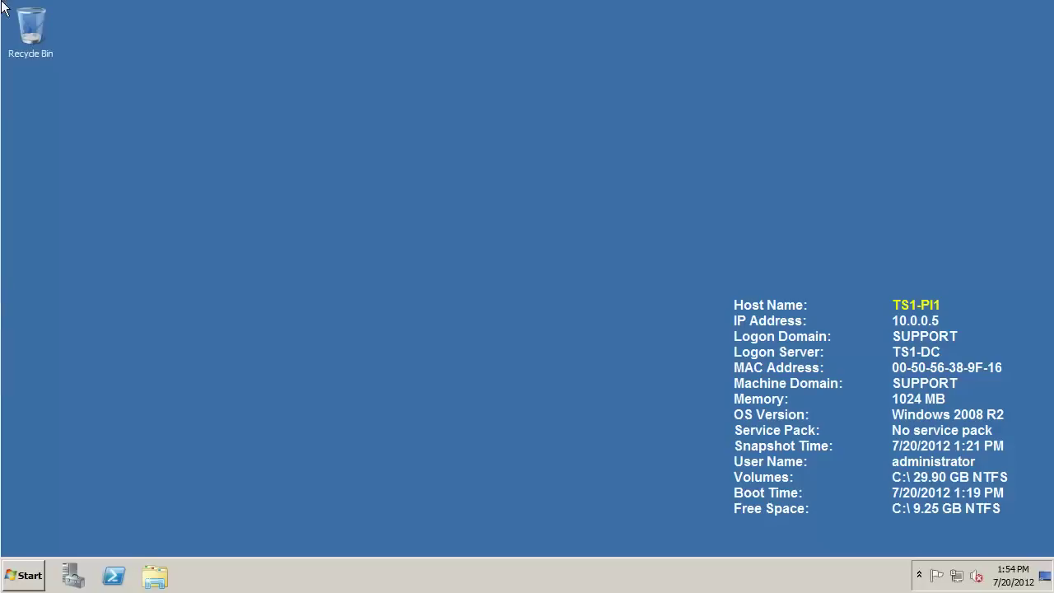
Launch AboutPI-SDK from the Start menu to open PI SDK Utility.
click(27, 576)
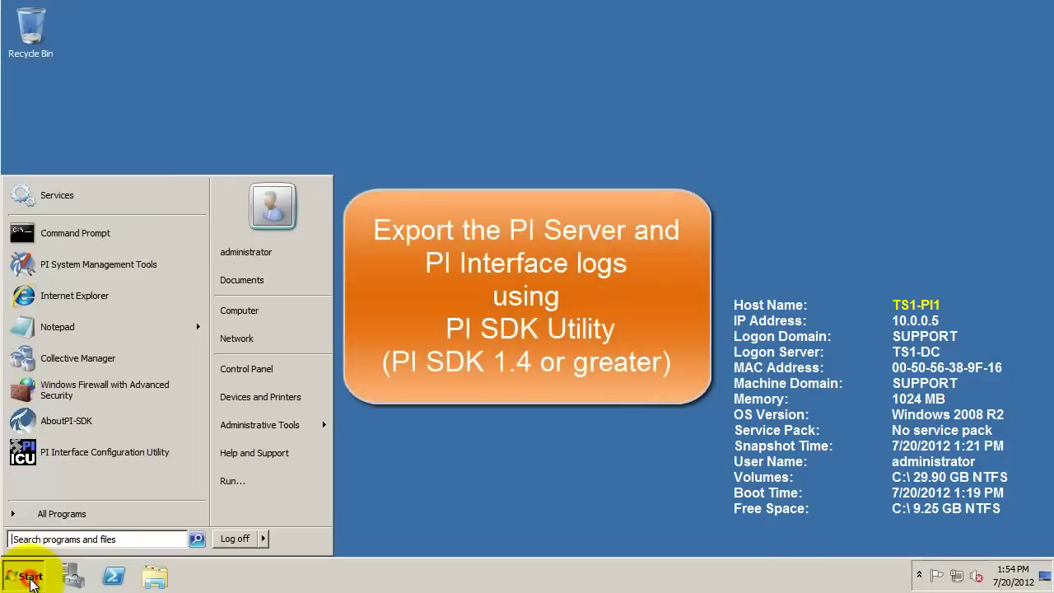
click(75, 421)
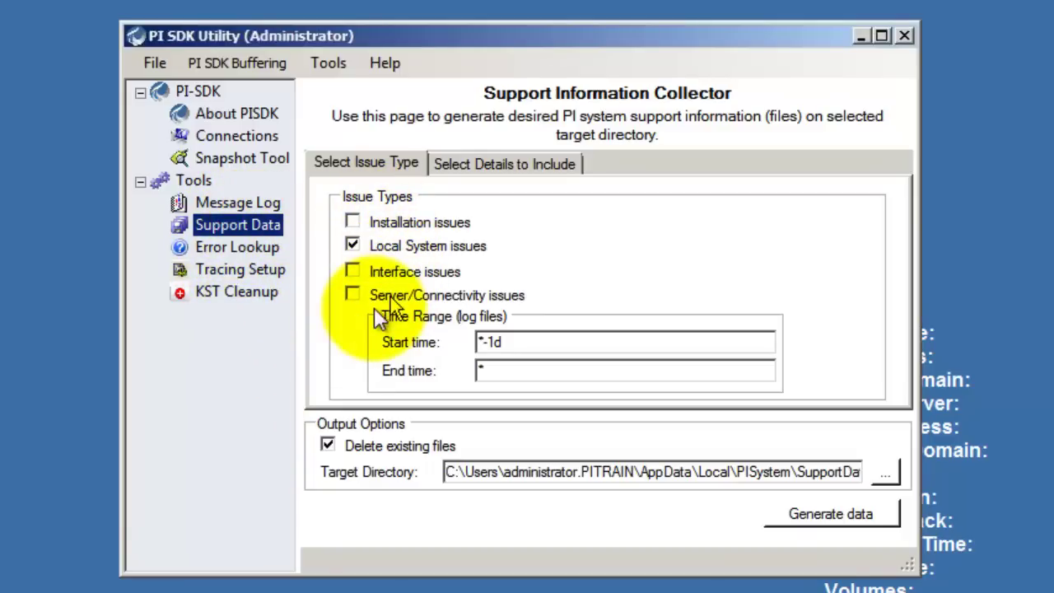
Tick Interface issues under Issue Types on the Support Data page.
click(354, 270)
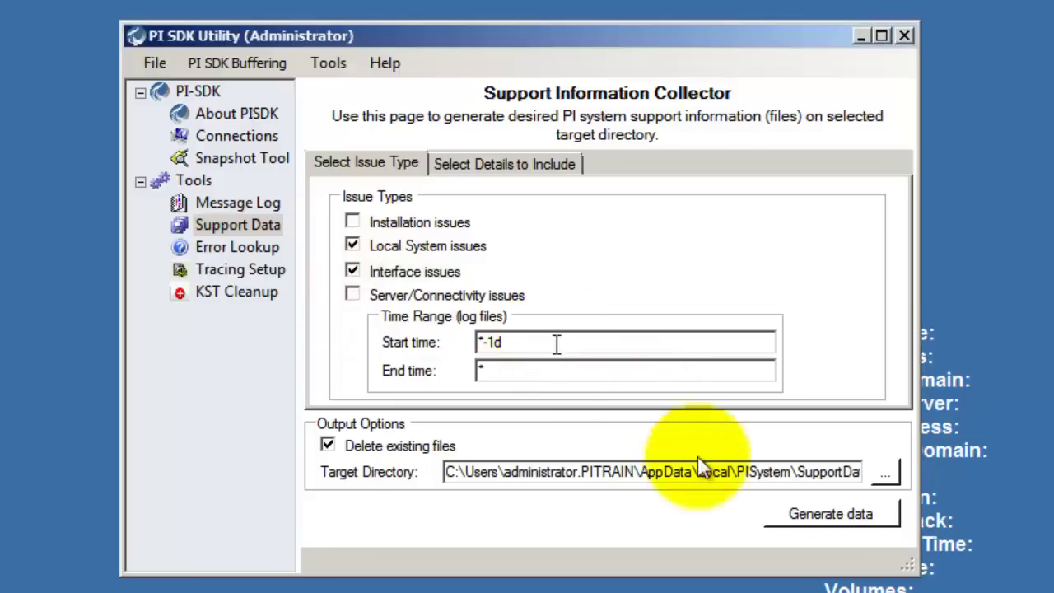